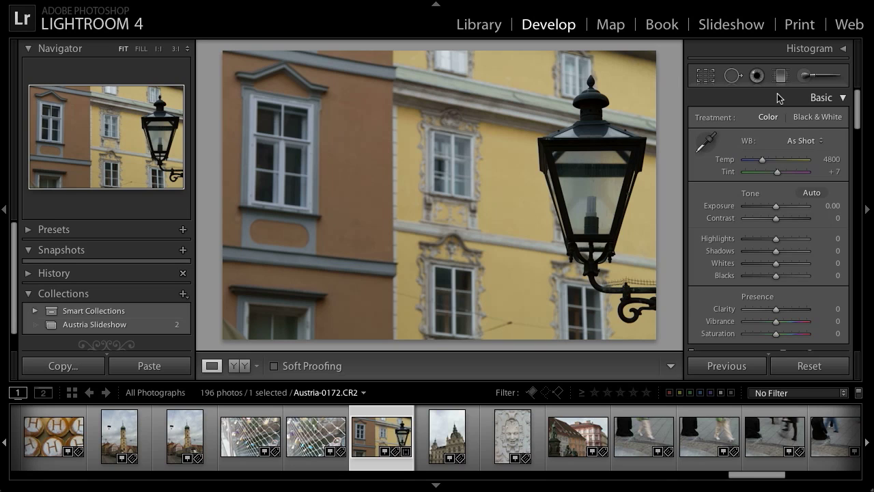
- Set the Treatment of Austria-0172.CR2 to Black & White in the Basic panel
left_click(817, 117)
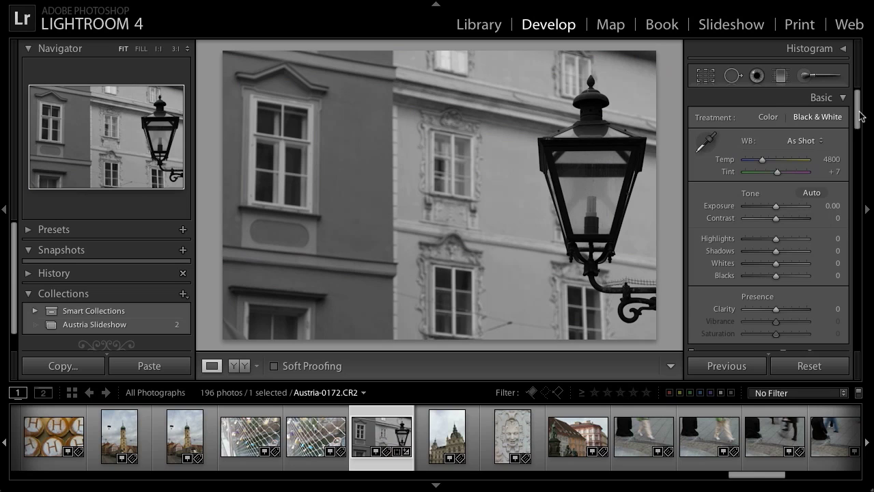
- Lower the Orange slider in the Black & White Mix to -60 to darken the building
left_click_drag(861, 113, 858, 185)
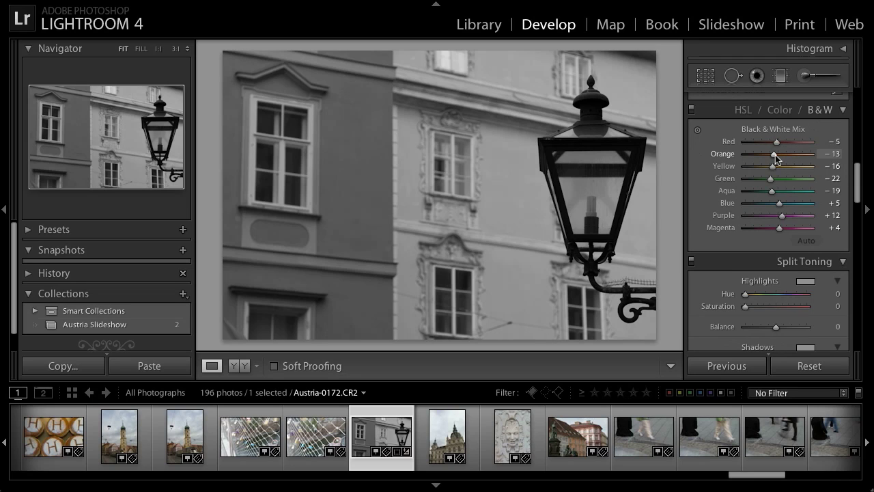
left_click_drag(775, 154, 775, 155)
mouse_move(776, 155)
left_mouse_down()
mouse_move(809, 159)
mouse_move(758, 157)
left_mouse_up()
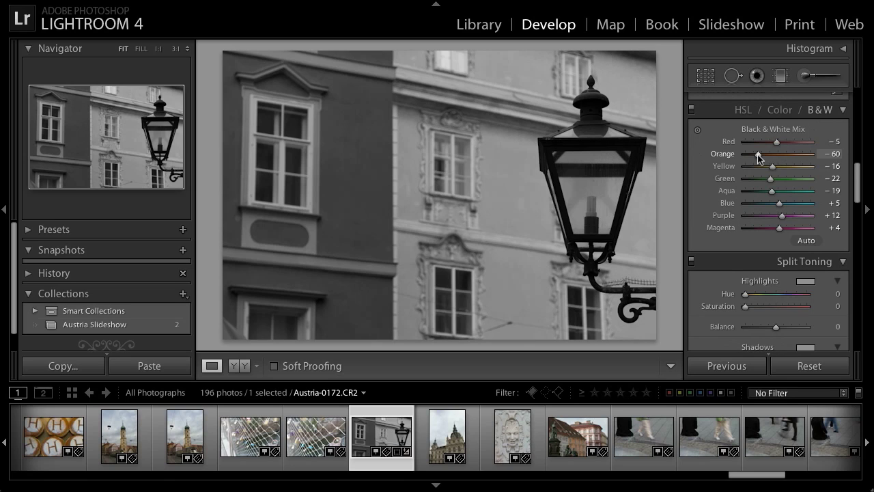
left_click(698, 131)
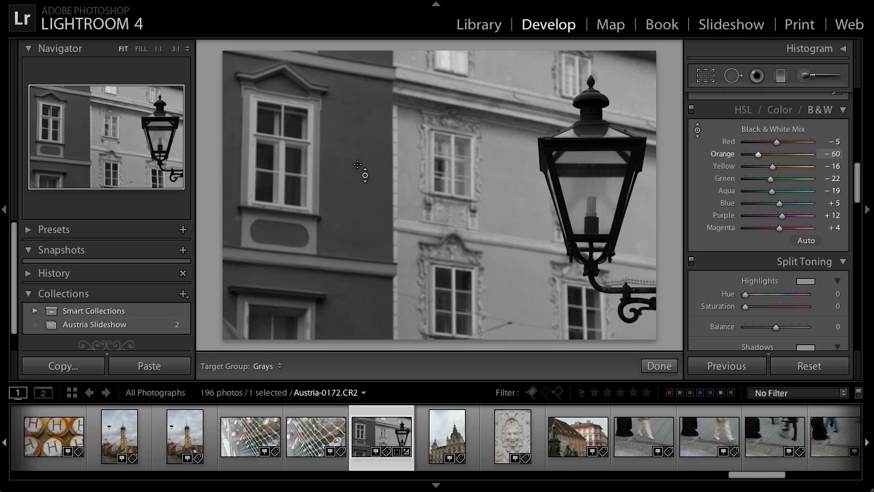
- Darken the left wall on the photo to reach Orange -69, Red -8, Yellow -9
key("Up")
key("Up")
key("Up")
key("Up")
key("Up")
key("Up")
key("Up")
key("Up")
key("Up")
key("Up")
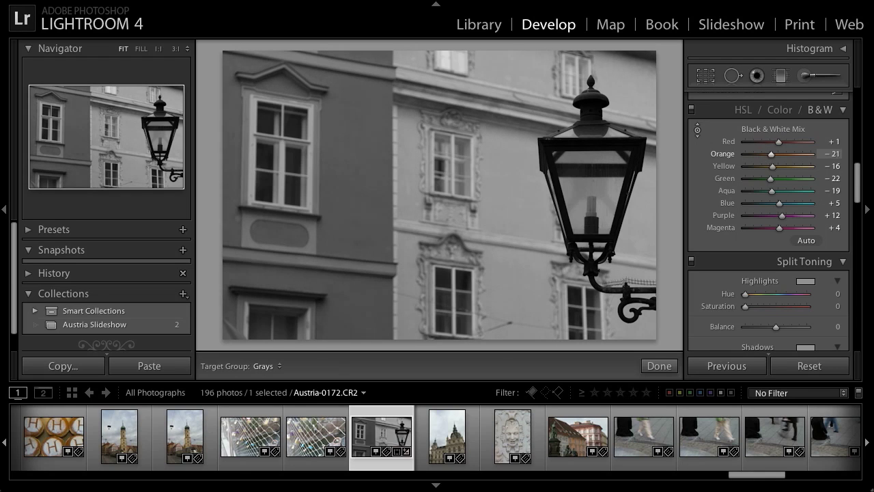
key("Down")
key("Down")
key("Down")
key("Down")
key("Down")
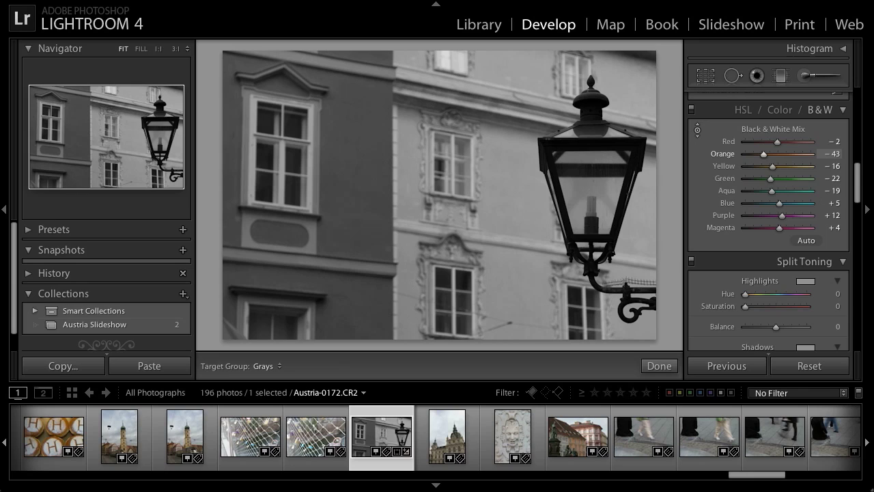
key("Up")
key("Up")
key("Up")
key("Up")
key("Up")
key("Up")
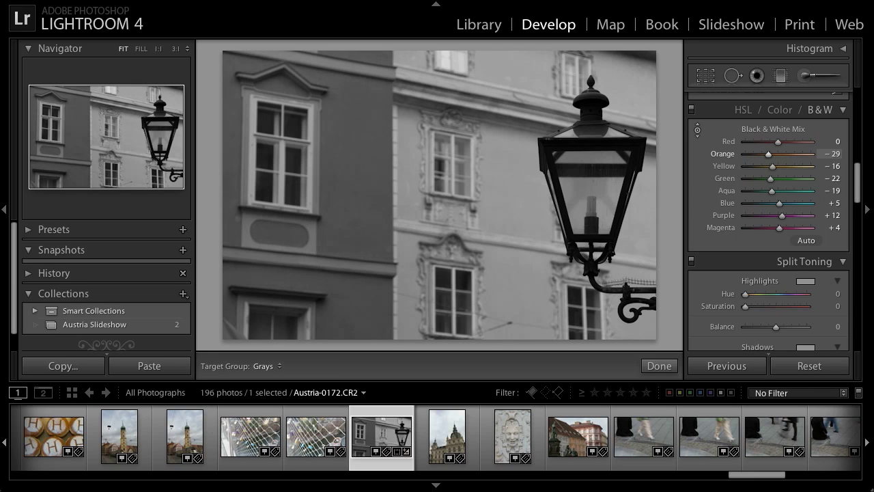
key("Down")
key("Down")
key("Down")
key("Down")
key("shift+Down")
key("shift+Down")
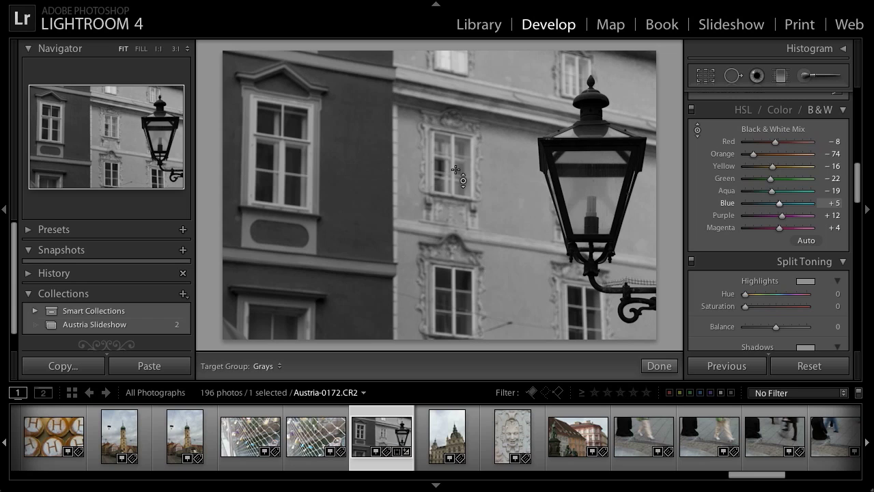
key("Up")
key("Up")
key("Up")
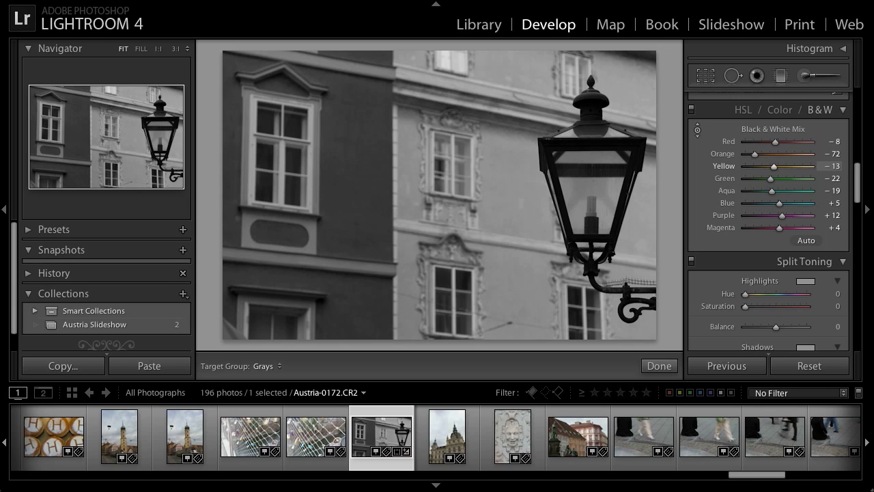
key("Up")
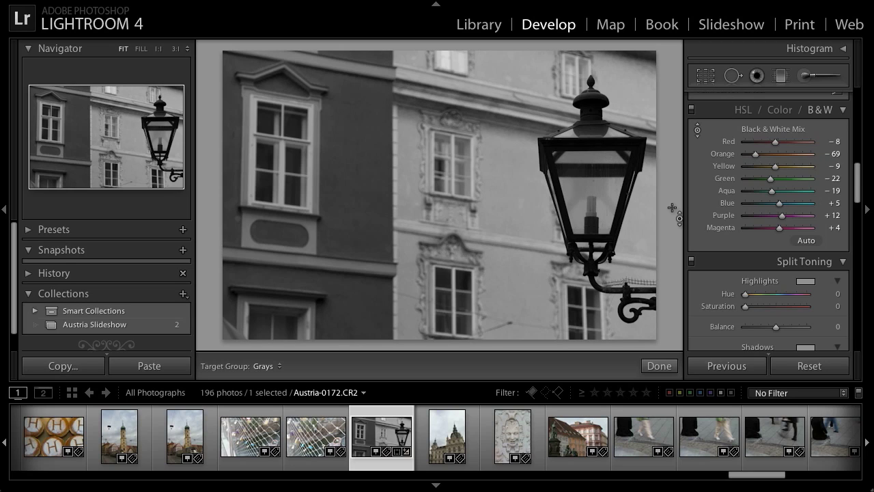
left_click(697, 129)
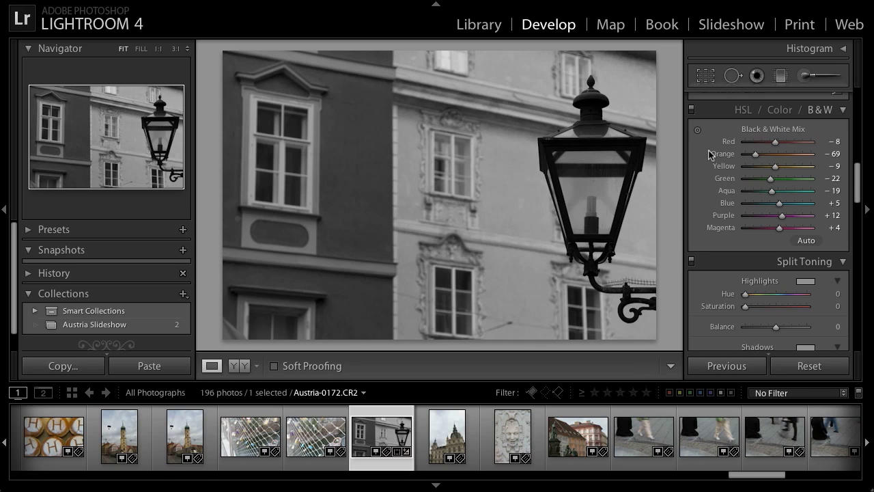
- Tint highlights warm (hue 30, saturation 50) and shadows teal (hue 173, saturation 34)
scroll(706, 152, "down", 3)
scroll(707, 161, "down", 1)
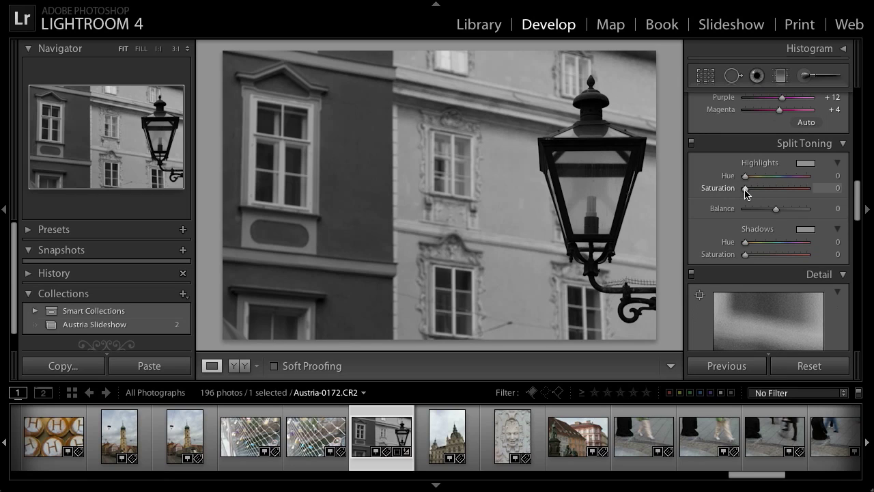
left_click_drag(744, 189, 761, 189)
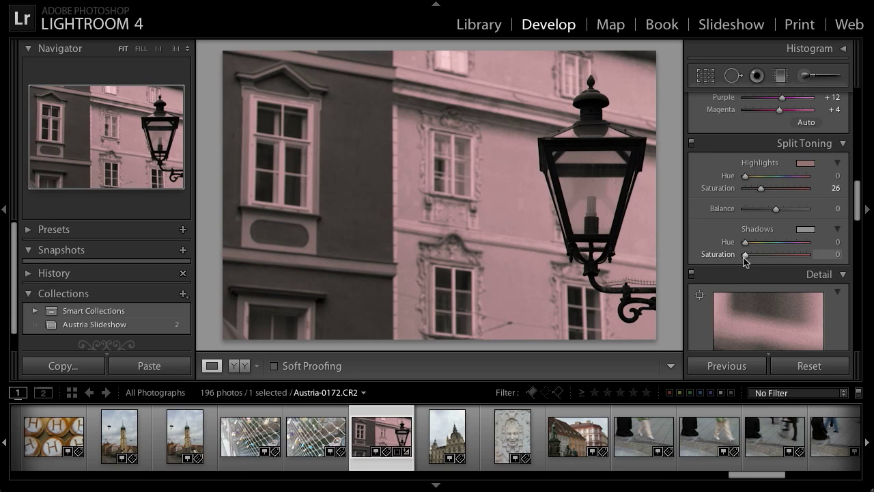
left_click_drag(745, 255, 774, 243)
left_click_drag(745, 175, 777, 188)
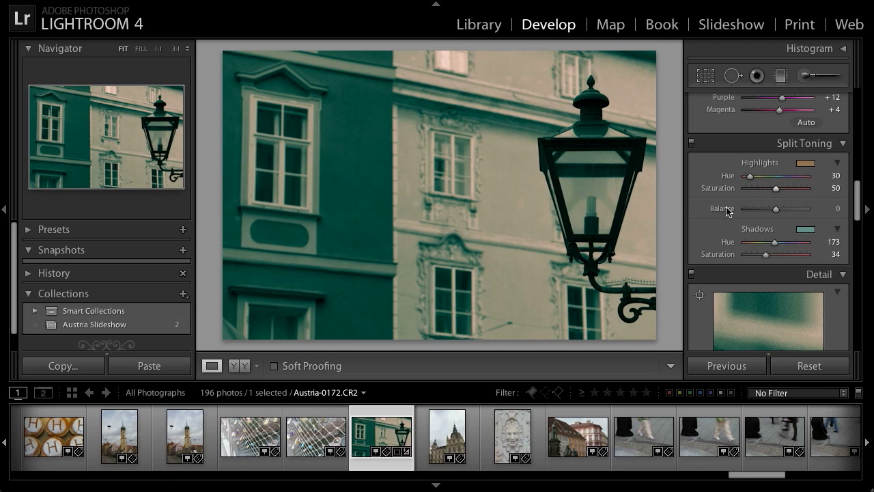
- Set the split-tone Balance to +6
left_click_drag(776, 211, 763, 213)
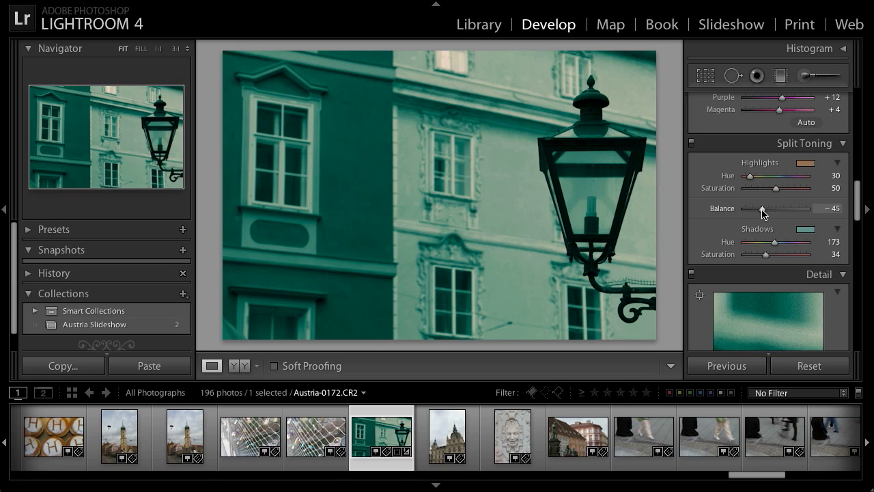
mouse_move(763, 213)
left_mouse_down()
mouse_move(796, 214)
mouse_move(778, 214)
left_mouse_up()
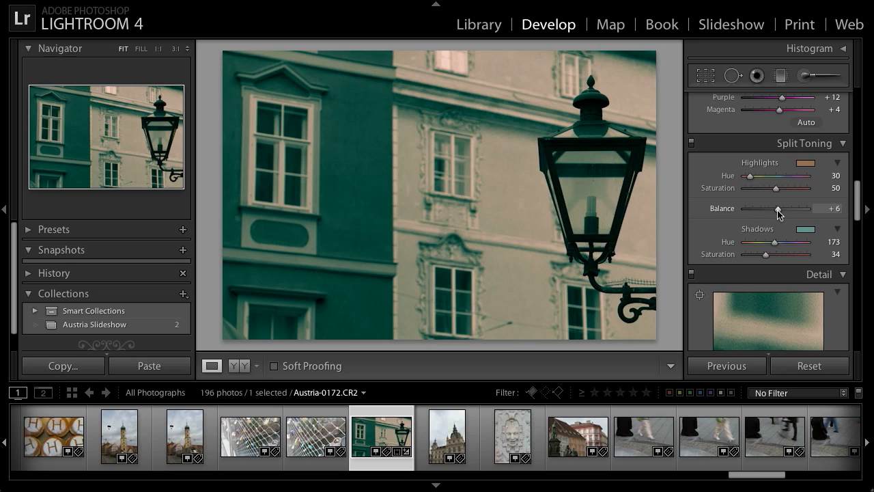
left_click_drag(779, 215, 779, 208)
- Make the split tone a faint sepia: highlights hue 37, saturation 5; shadows hue 34, saturation 6
left_click_drag(751, 177, 752, 177)
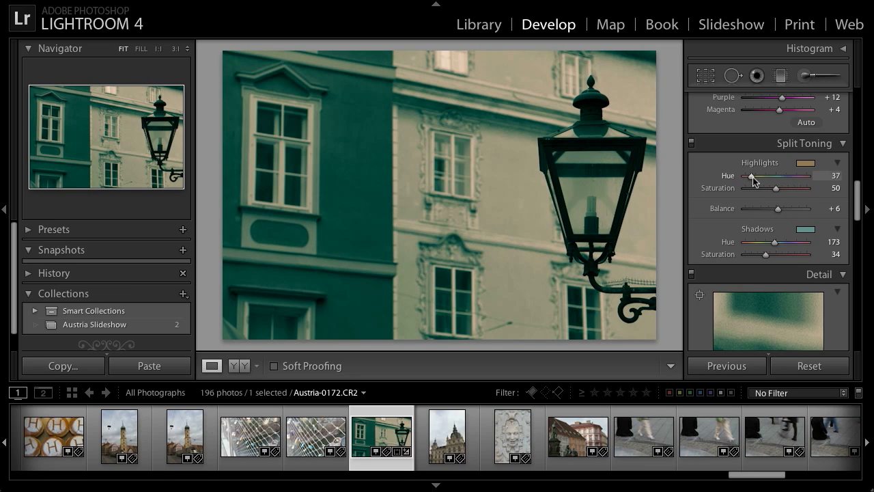
left_click_drag(774, 242, 752, 242)
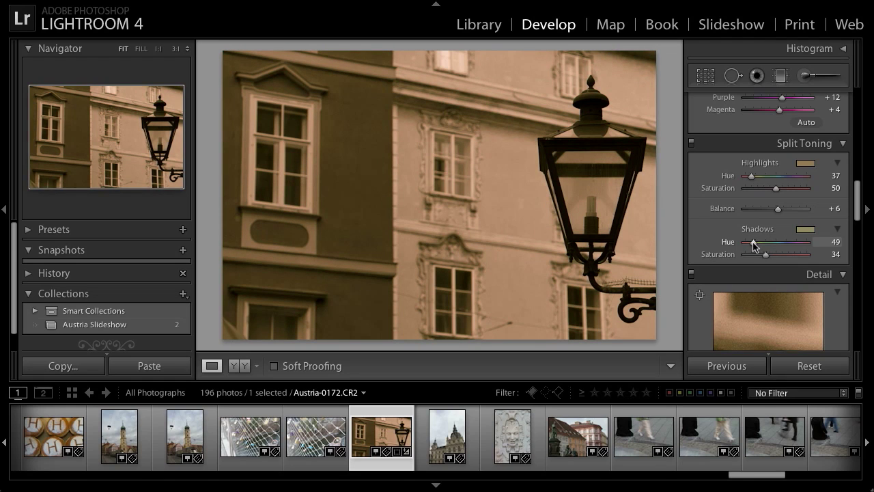
left_click_drag(752, 243, 751, 243)
left_click_drag(764, 255, 748, 255)
left_click_drag(776, 189, 749, 190)
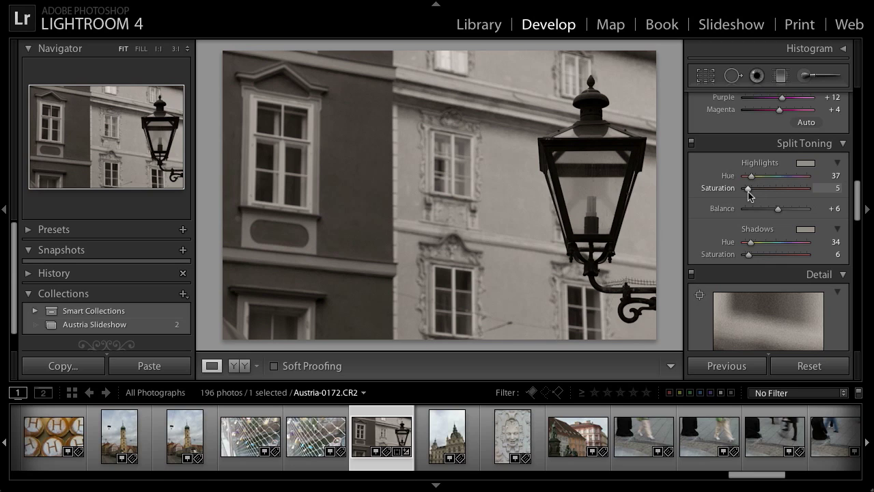
- Compare the image with Split Toning off and on, then show the Post-Crop Vignetting styles
left_click(691, 143)
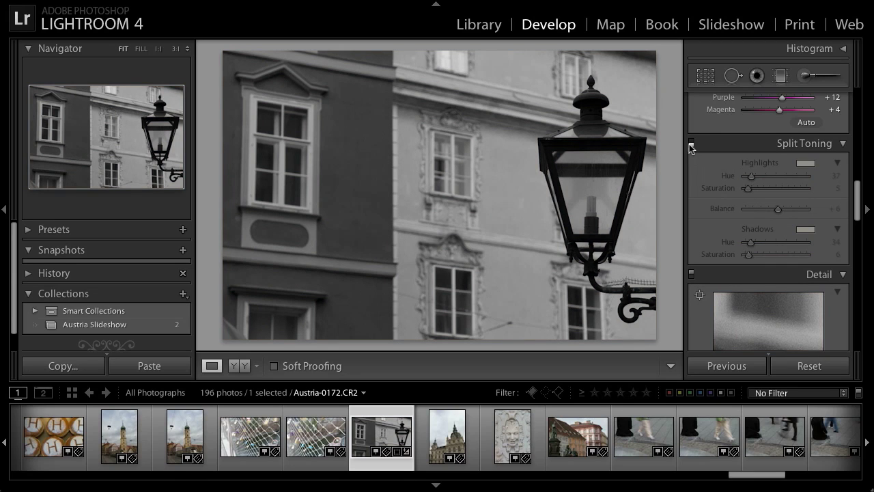
left_click(690, 143)
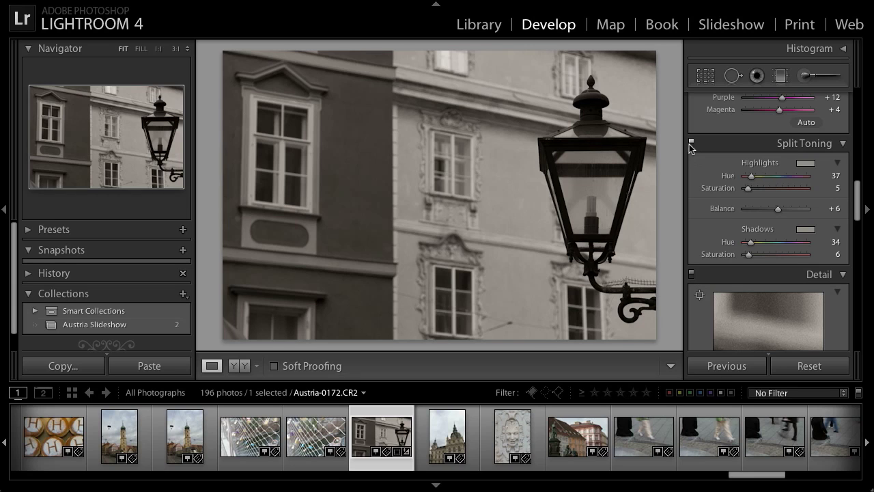
scroll(738, 186, "down", 5)
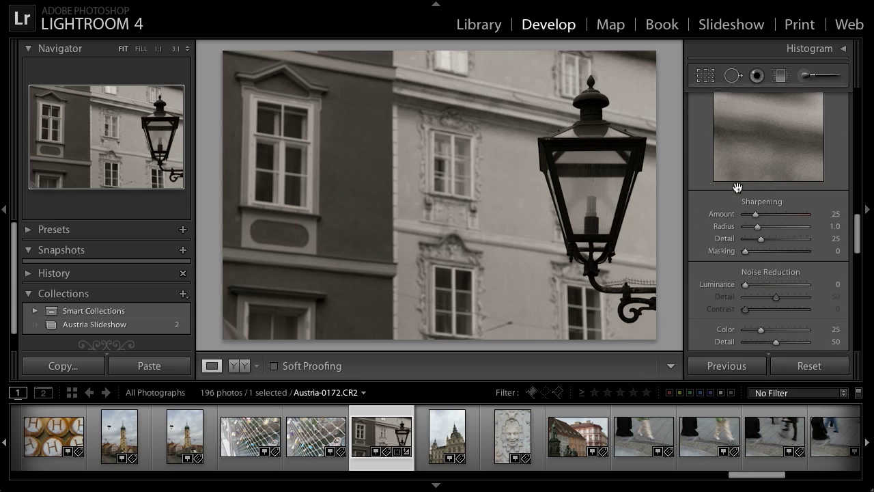
scroll(737, 187, "down", 6)
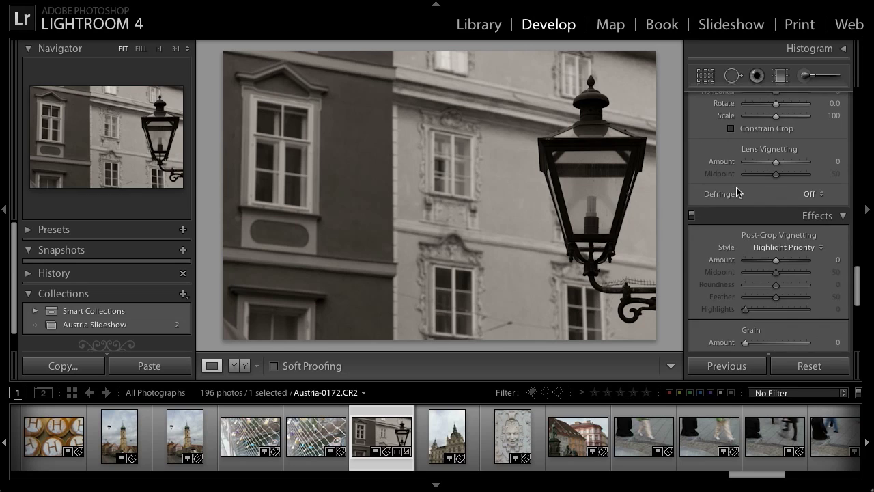
scroll(736, 189, "down", 3)
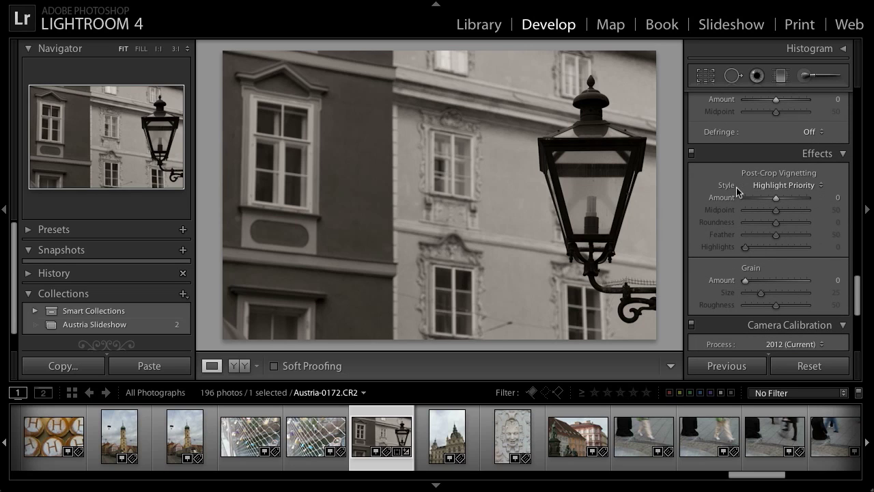
left_click(786, 186)
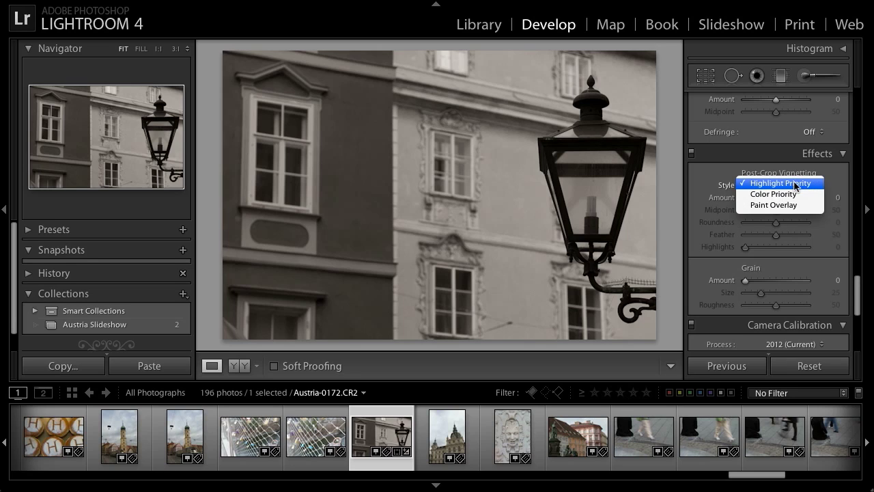
- Apply a Highlight Priority vignette: Amount -41, Midpoint 51, Roundness -82, Feather 65
left_click(794, 185)
left_click_drag(776, 198, 759, 200)
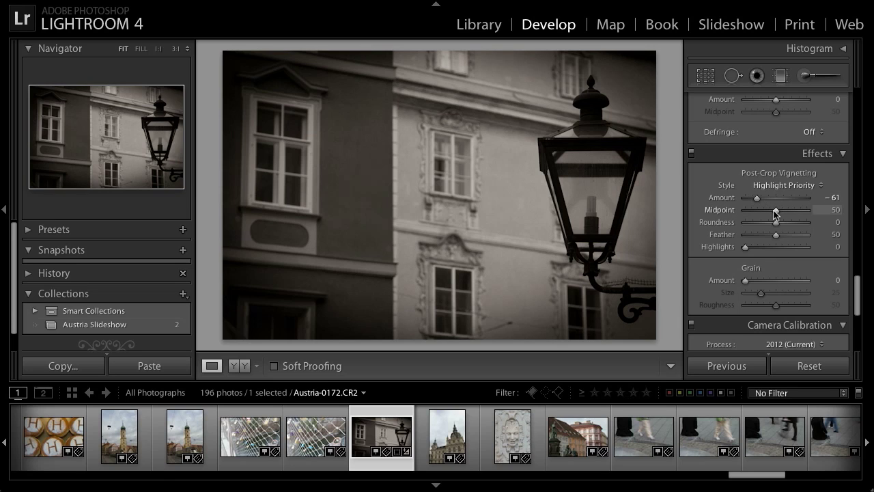
left_click_drag(775, 210, 764, 237)
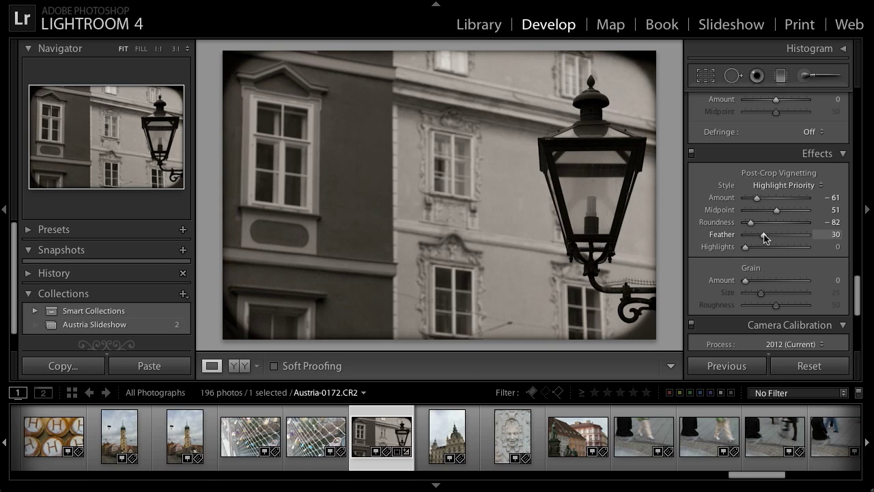
left_click_drag(765, 237, 774, 237)
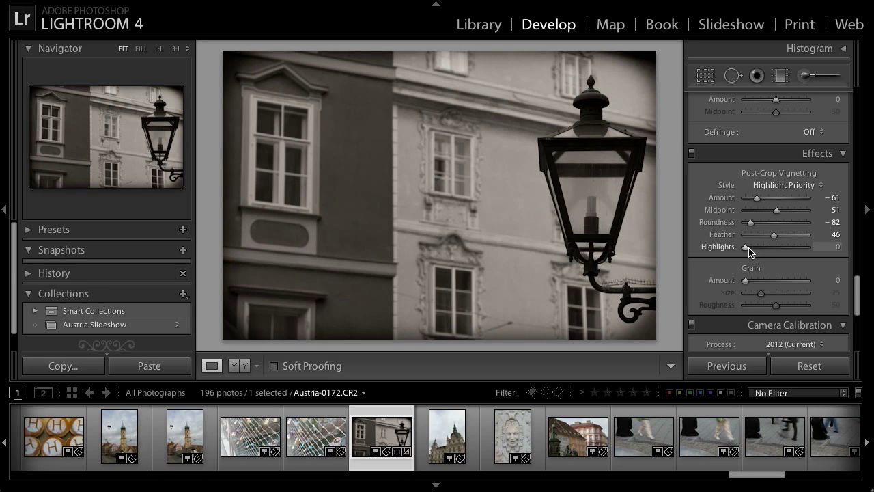
mouse_move(747, 250)
left_mouse_down()
mouse_move(790, 249)
mouse_move(745, 250)
left_mouse_up()
left_click_drag(776, 236, 787, 236)
left_click_drag(757, 198, 766, 200)
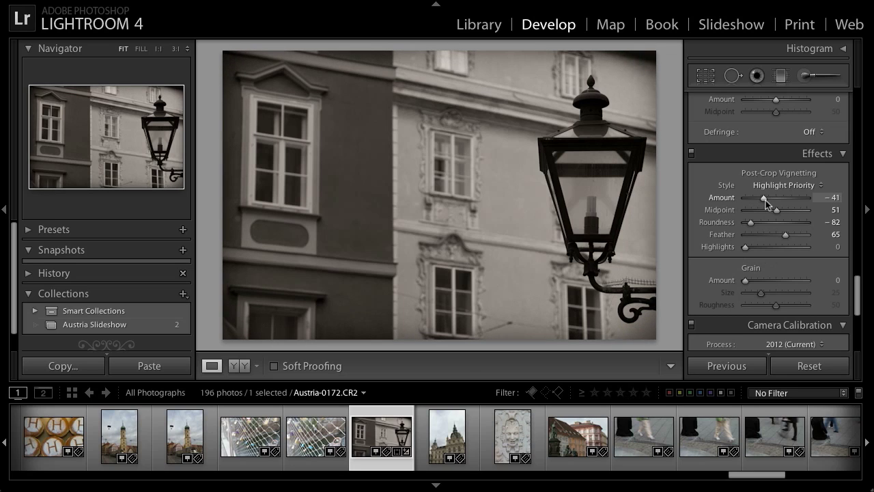
left_click(691, 153)
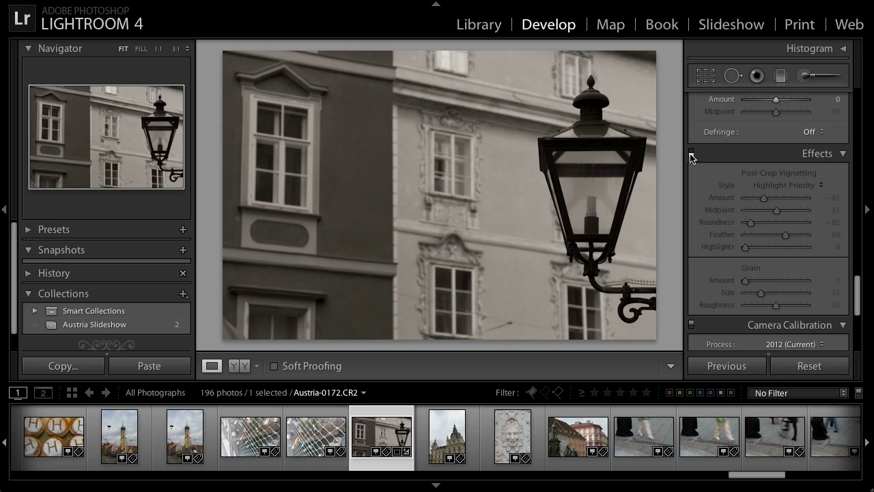
left_click(691, 153)
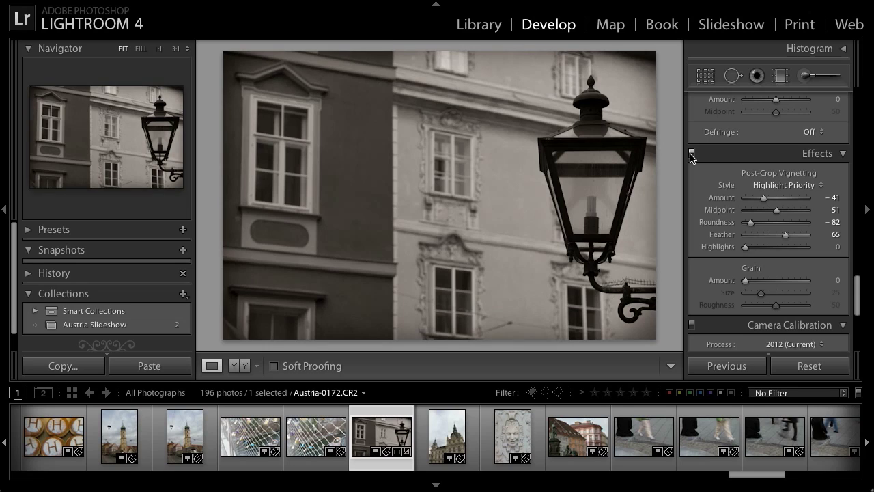